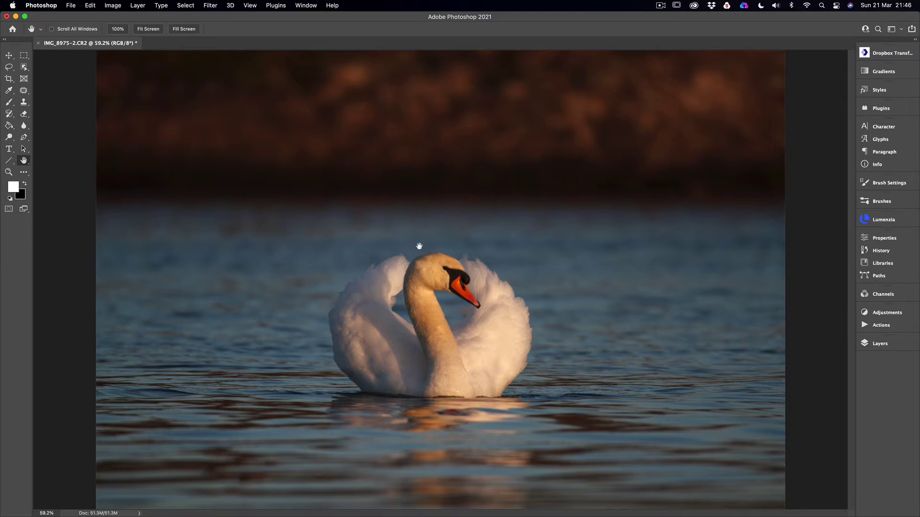
Duplicate the Background layer as Background copy.
click(878, 344)
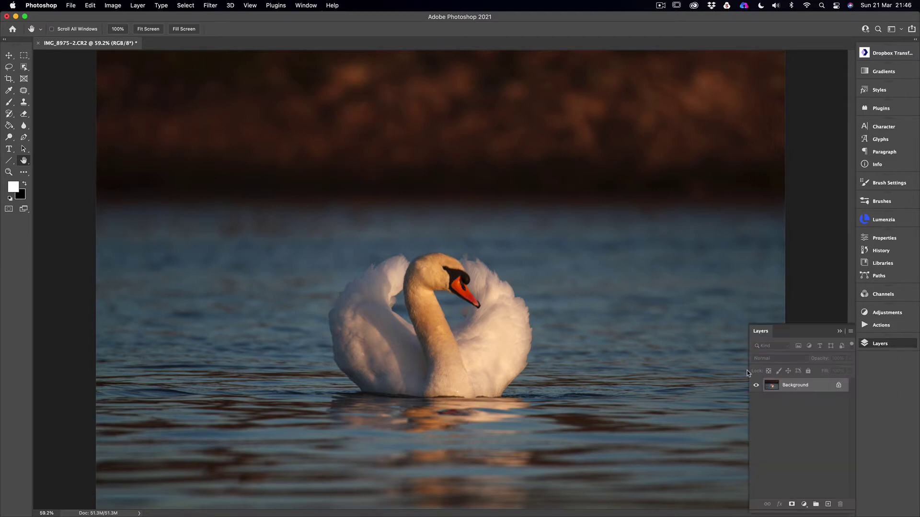
right_click(796, 385)
click(821, 404)
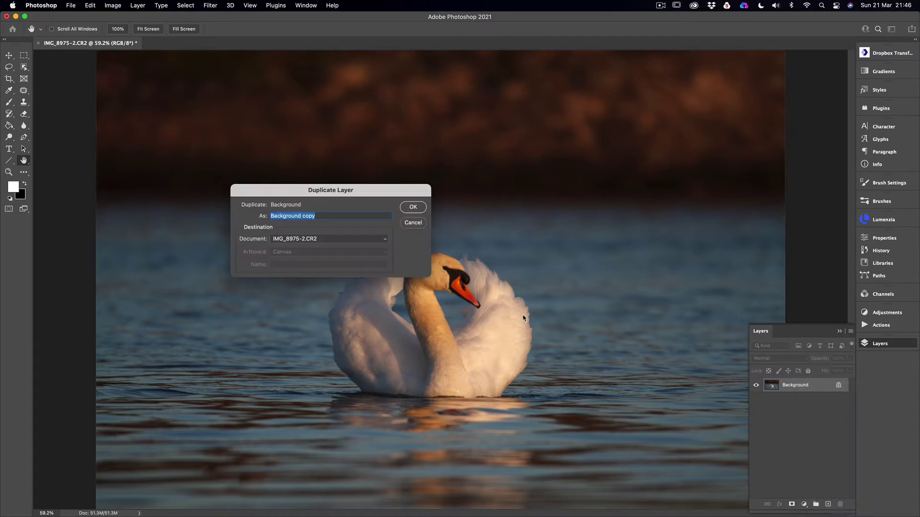
click(413, 207)
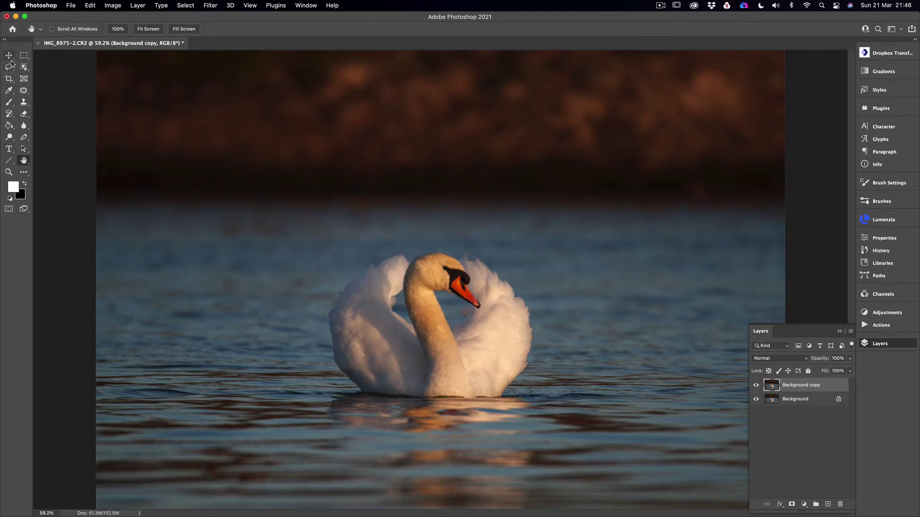
Select the swan's brightly lit right-hand wing with the Lasso tool, using a 50 px feather.
click(8, 69)
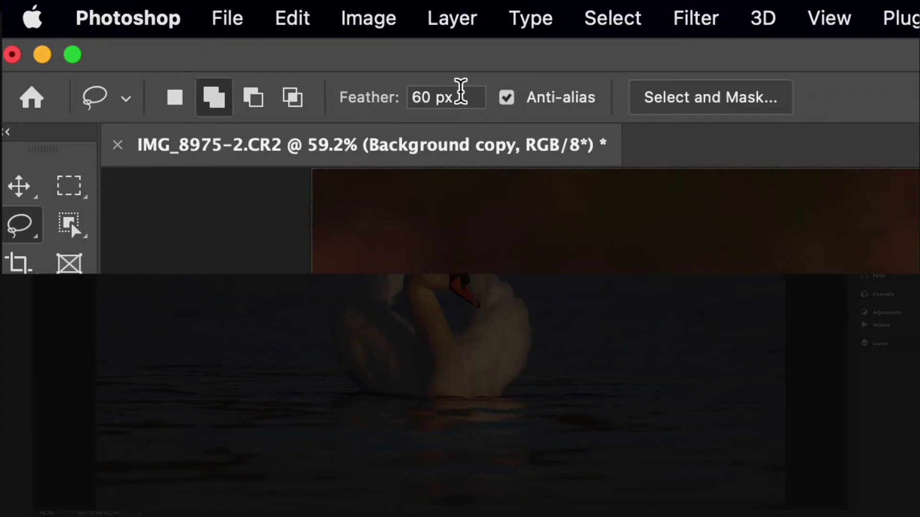
drag(433, 96, 380, 88)
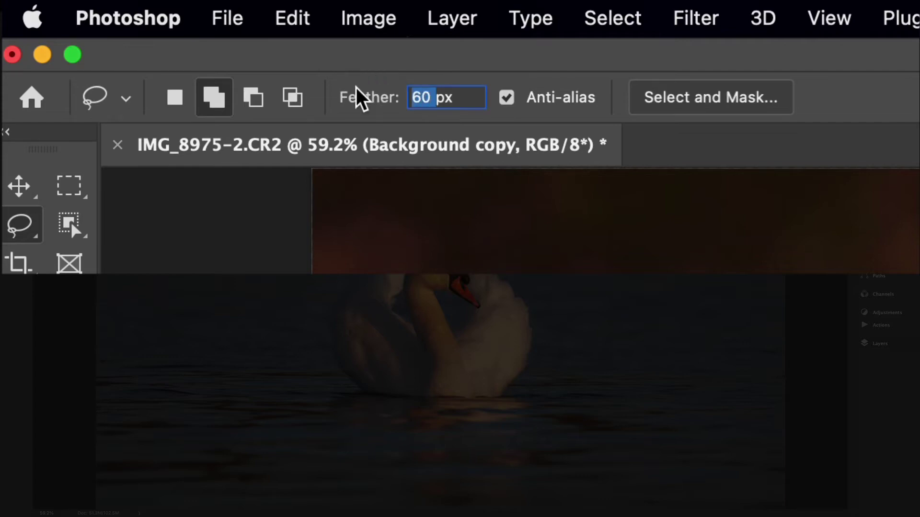
text(50)
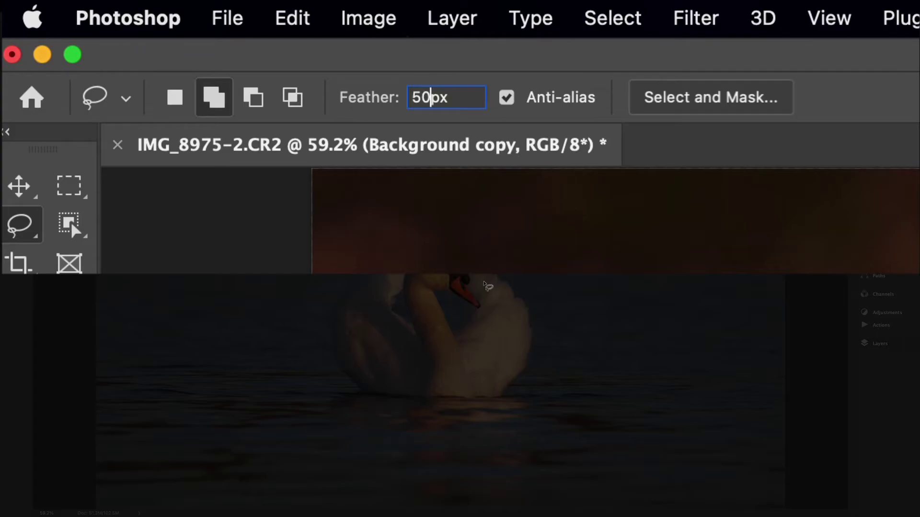
key(Return)
mouse_move(476, 283)
mouse_down()
mouse_move(486, 303)
mouse_move(465, 329)
mouse_up()
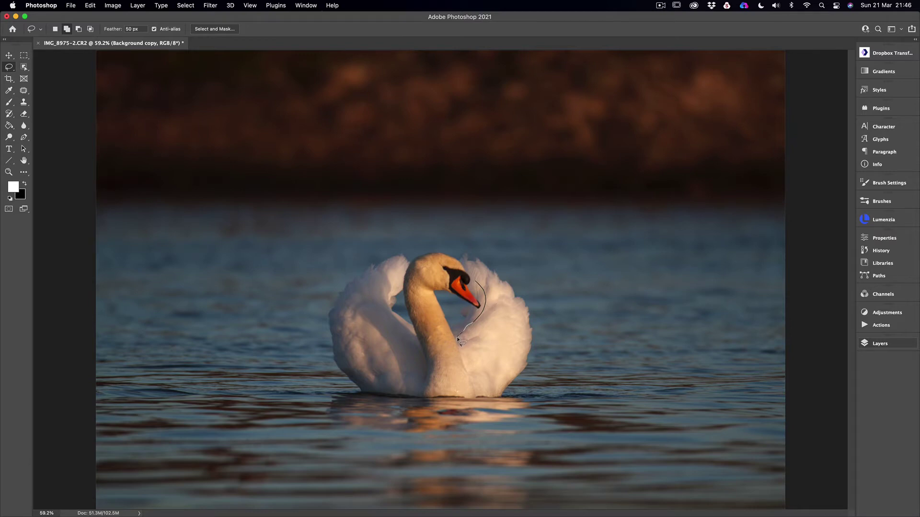
mouse_move(458, 346)
mouse_down()
mouse_move(477, 389)
mouse_move(504, 386)
mouse_up()
mouse_move(502, 290)
mouse_down()
mouse_move(473, 278)
mouse_move(483, 309)
mouse_up()
Copy the selected wing area and paste it onto its own layer.
click(882, 344)
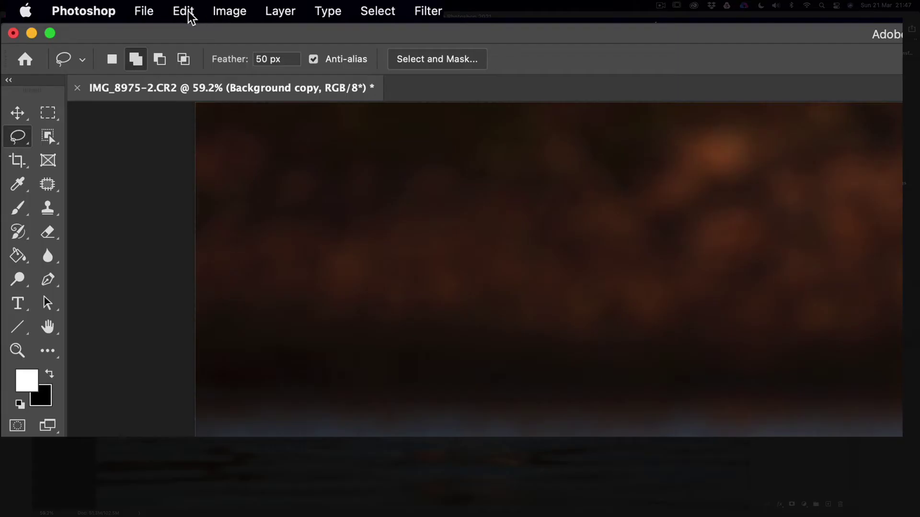
click(90, 6)
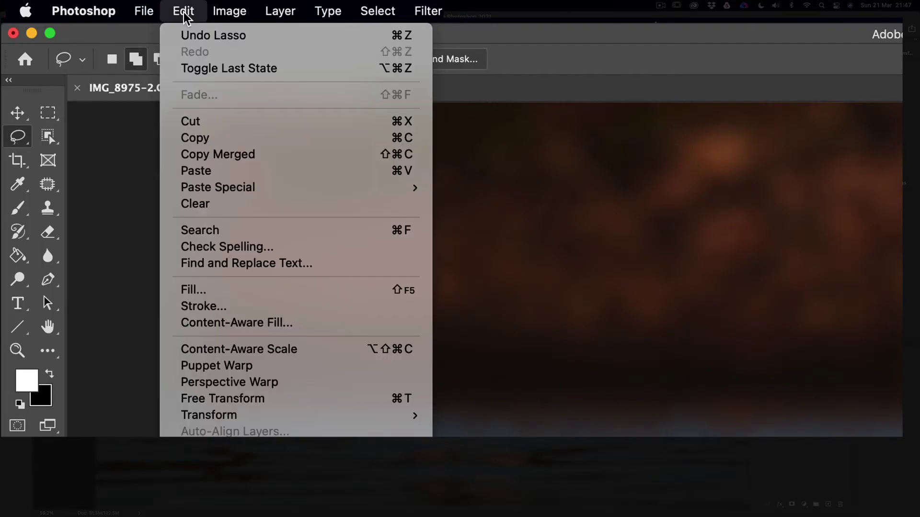
click(200, 139)
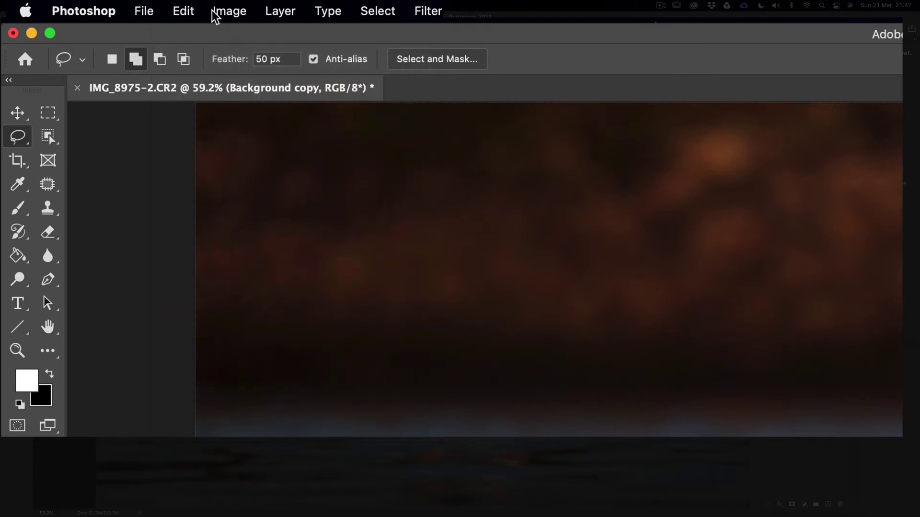
click(184, 11)
click(199, 171)
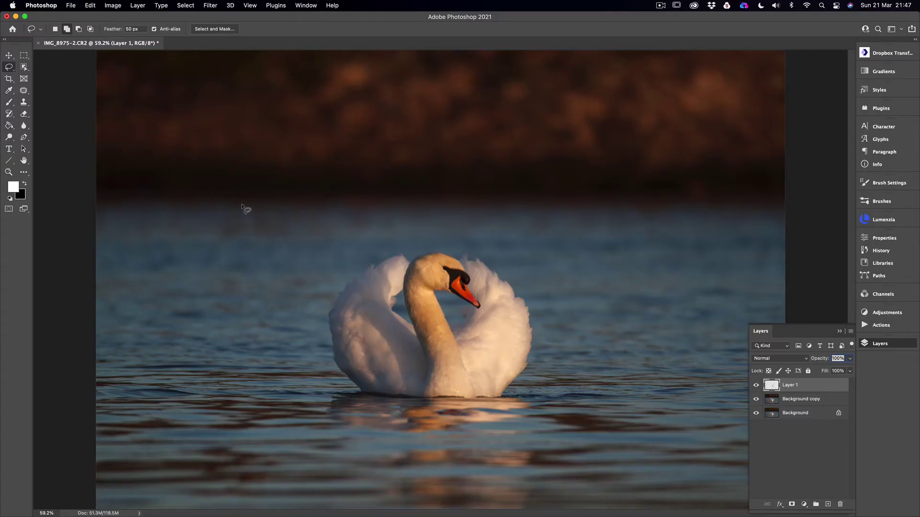
Flip the pasted wing patch horizontally and fit it over the shaded left-hand wing at about -101.72% width.
click(8, 57)
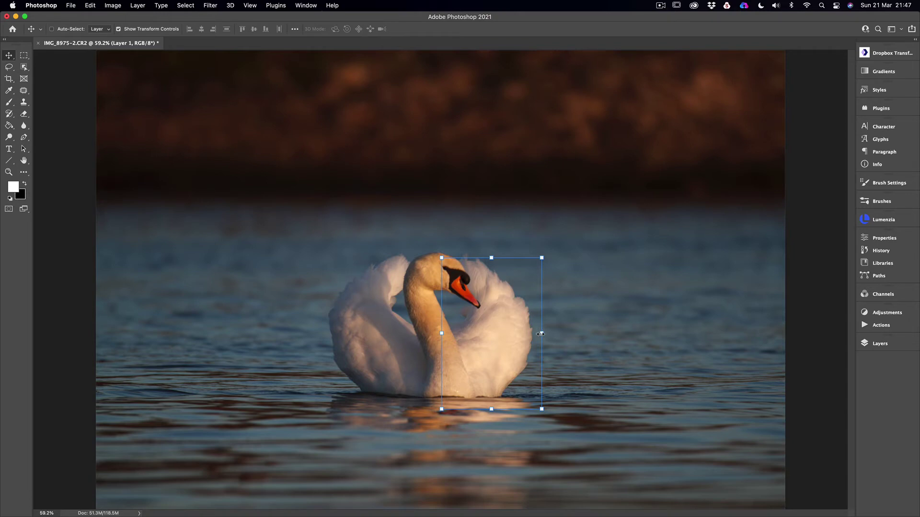
click(540, 334)
drag(540, 334, 339, 321)
mouse_move(392, 343)
mouse_down()
mouse_move(386, 338)
mouse_move(391, 345)
mouse_up()
drag(337, 335, 328, 334)
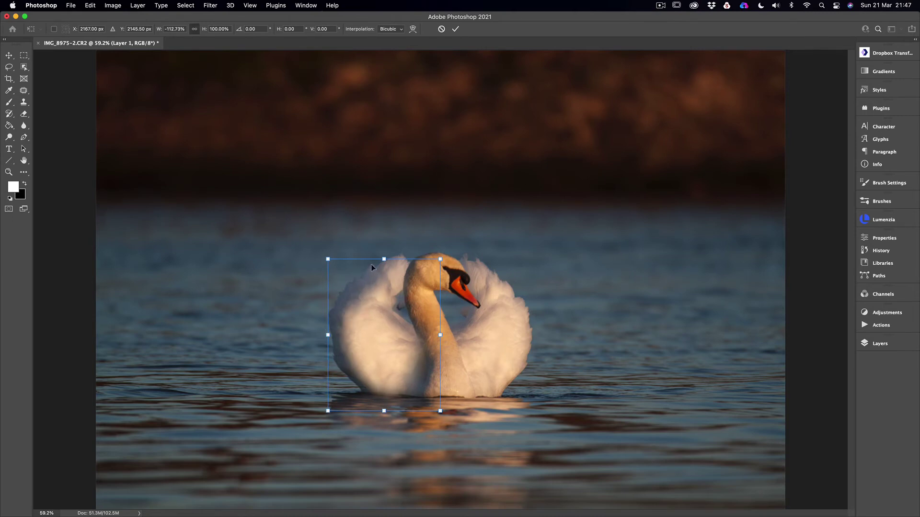
drag(439, 335, 429, 335)
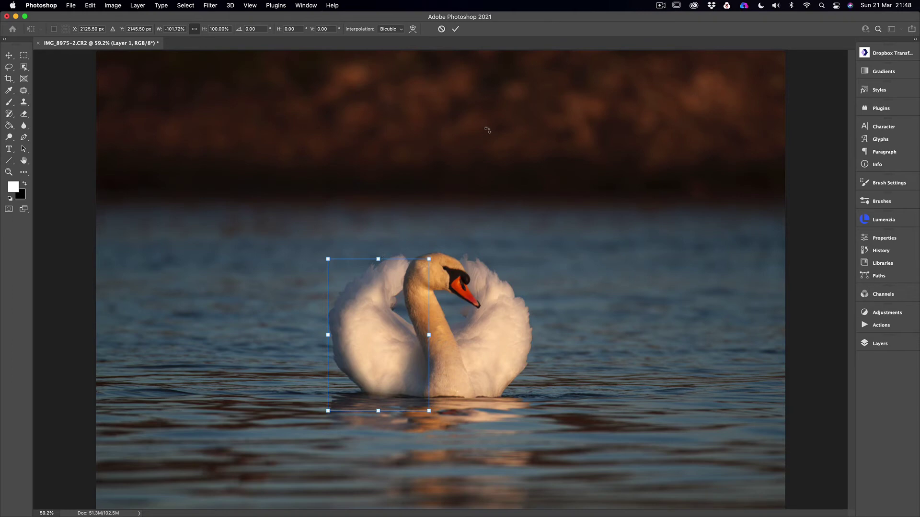
click(455, 29)
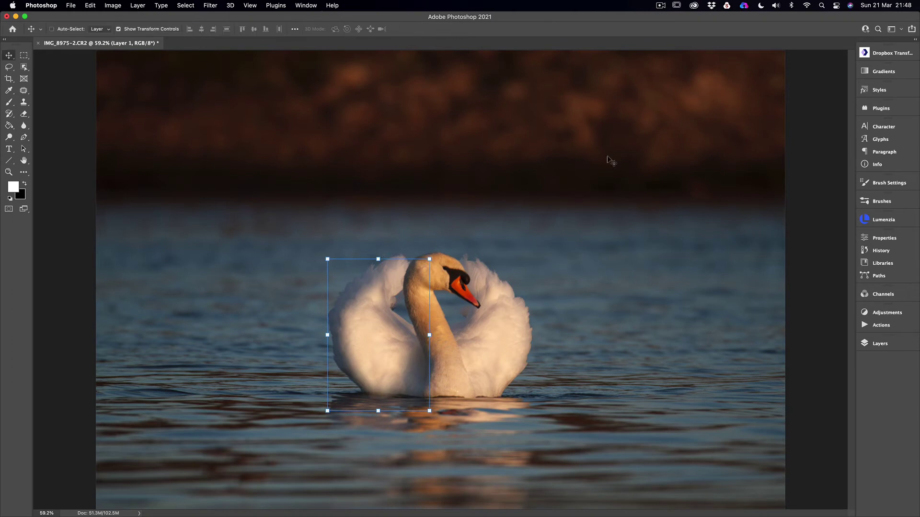
Reduce Layer 1's opacity to 85% and compare the image with the wing patch hidden and shown.
click(876, 344)
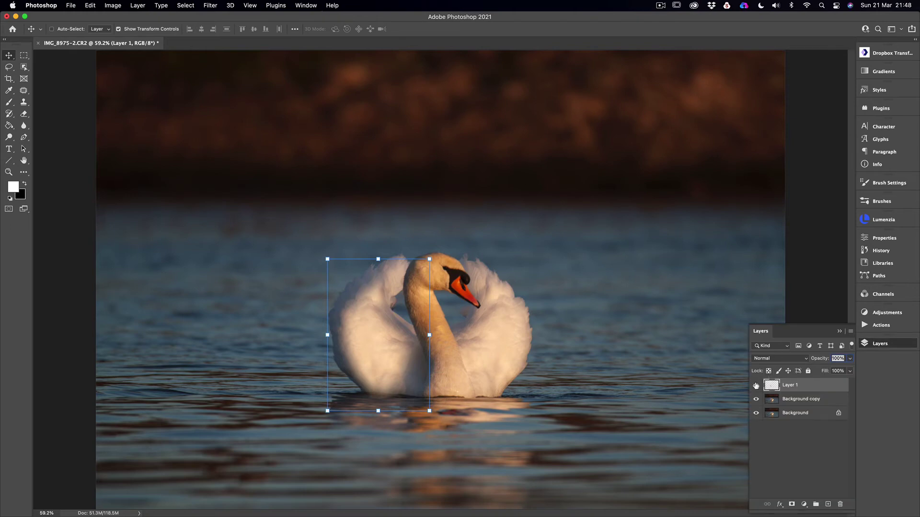
click(756, 385)
click(756, 385)
click(756, 386)
click(756, 385)
click(849, 359)
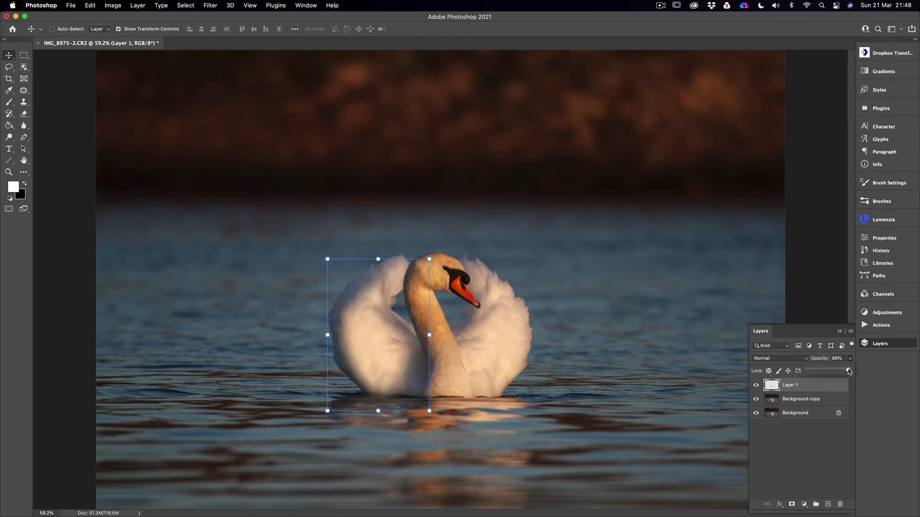
drag(849, 371, 845, 370)
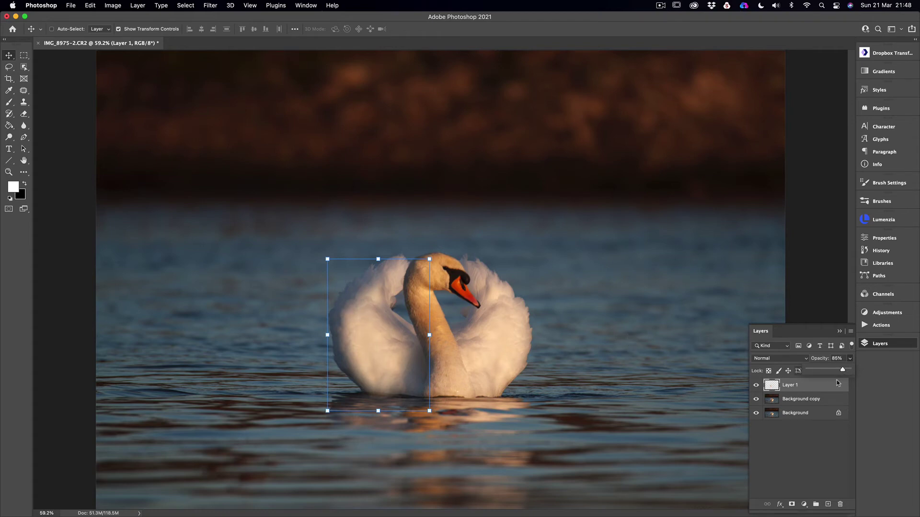
click(809, 456)
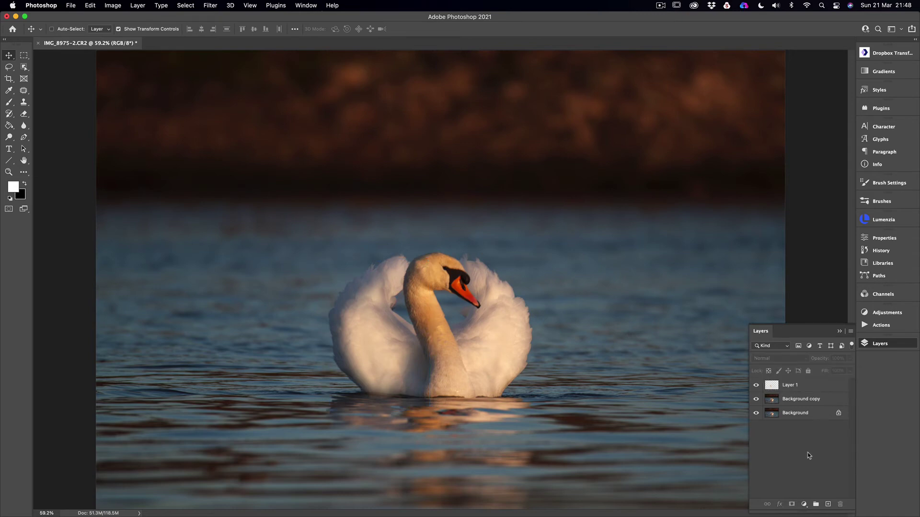
click(756, 387)
click(757, 387)
click(756, 385)
Flatten the image into a single Background layer.
right_click(813, 386)
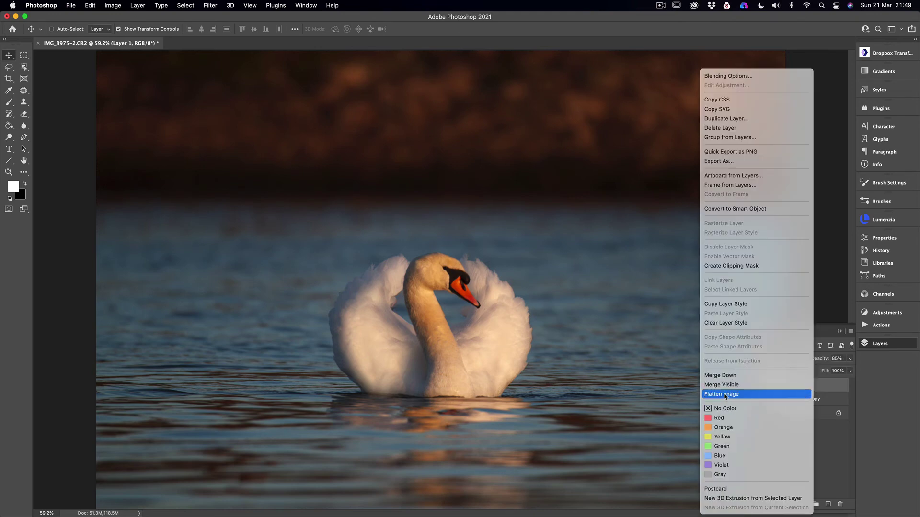
click(786, 395)
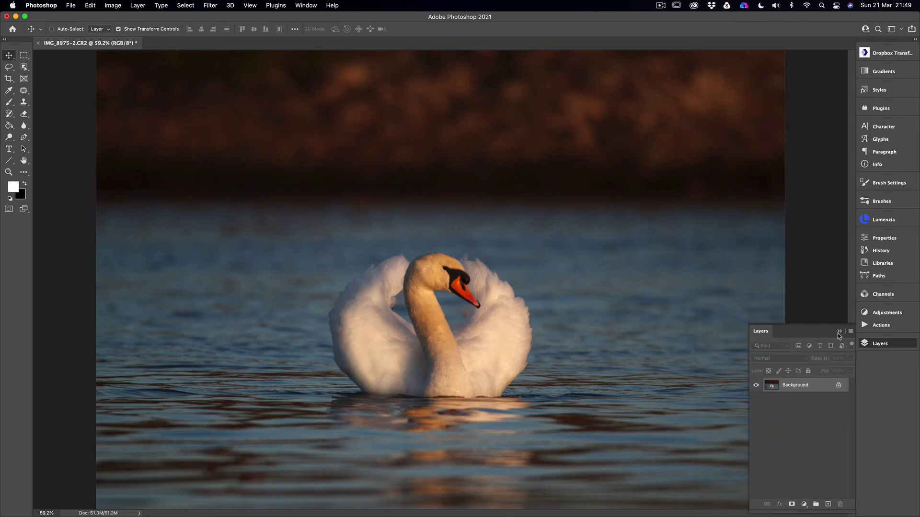
click(840, 331)
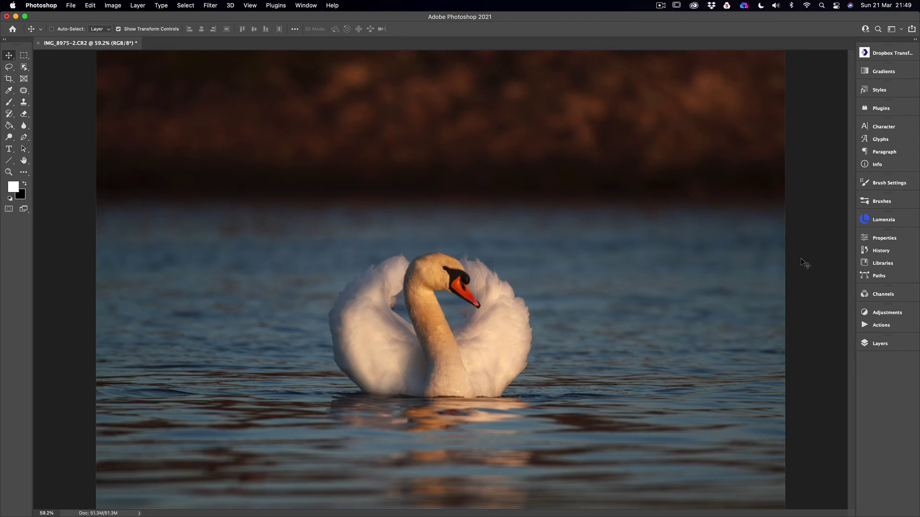